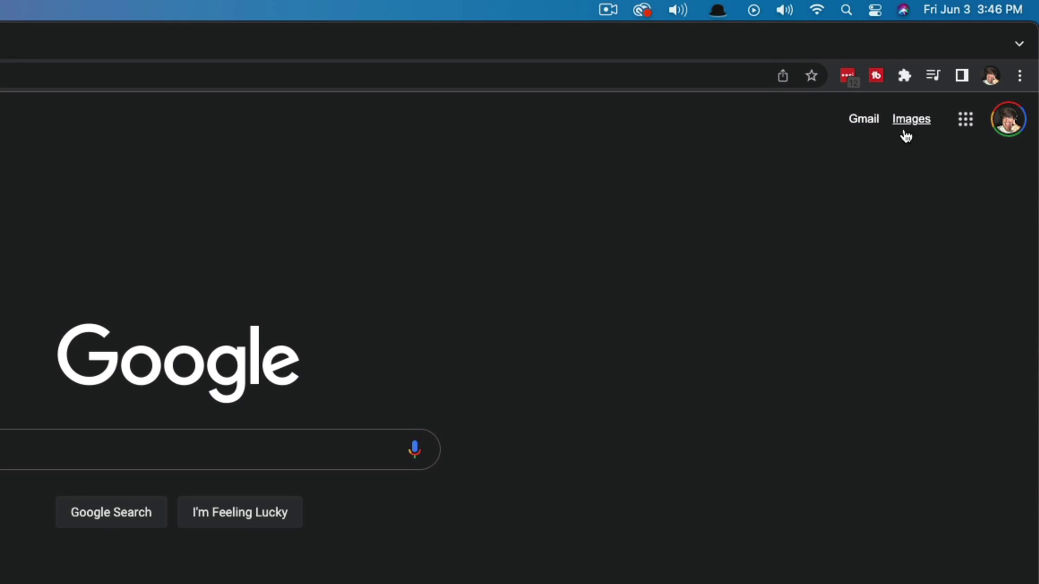
Sign out of all Google accounts from the account panel and continue back to Google.
click(966, 122)
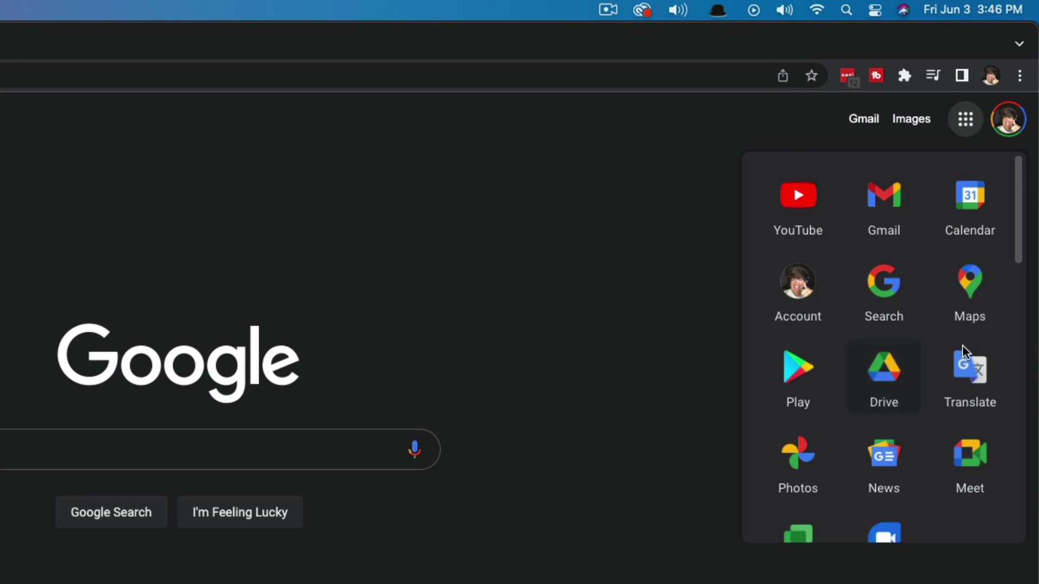
click(630, 271)
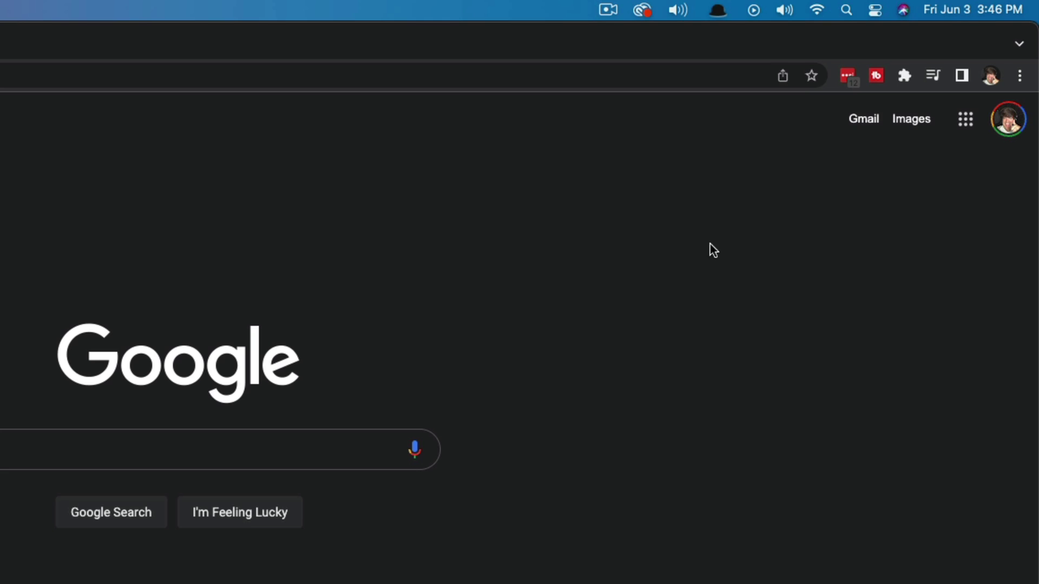
click(1008, 120)
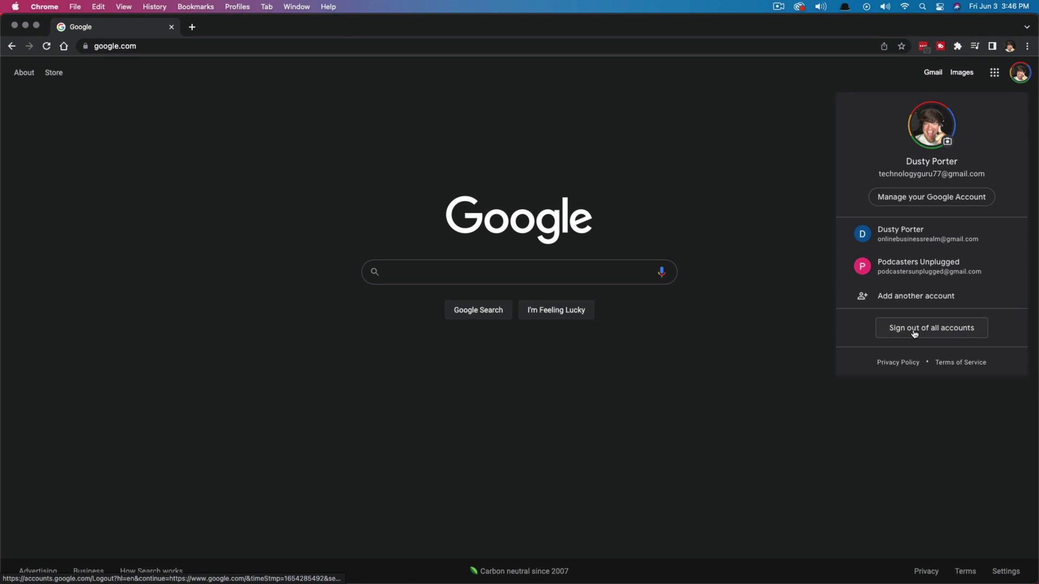
click(914, 333)
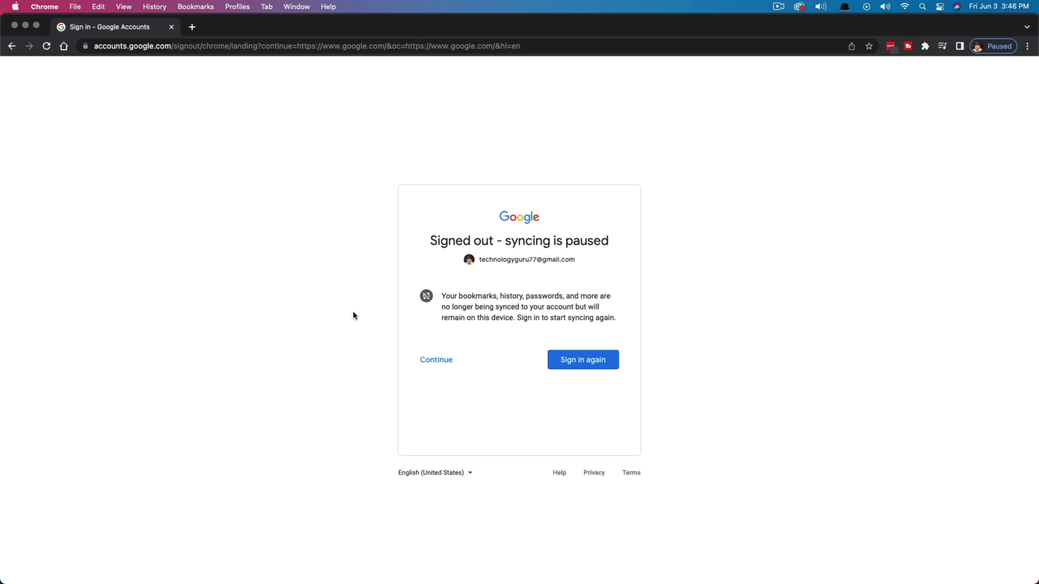
click(435, 363)
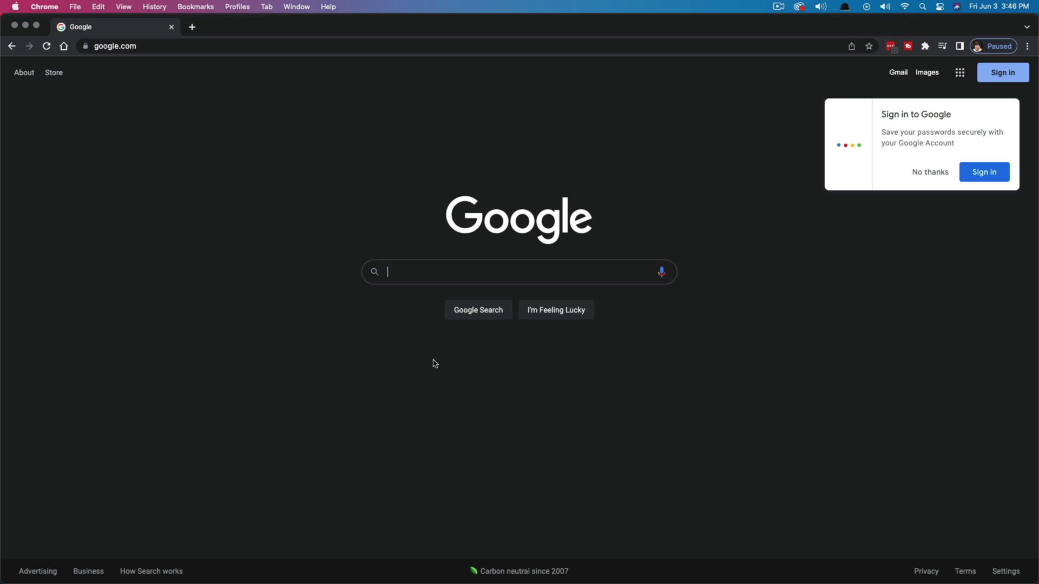
Dismiss the sign-in suggestion and open Gmail's chooser listing three signed-out accounts.
click(929, 173)
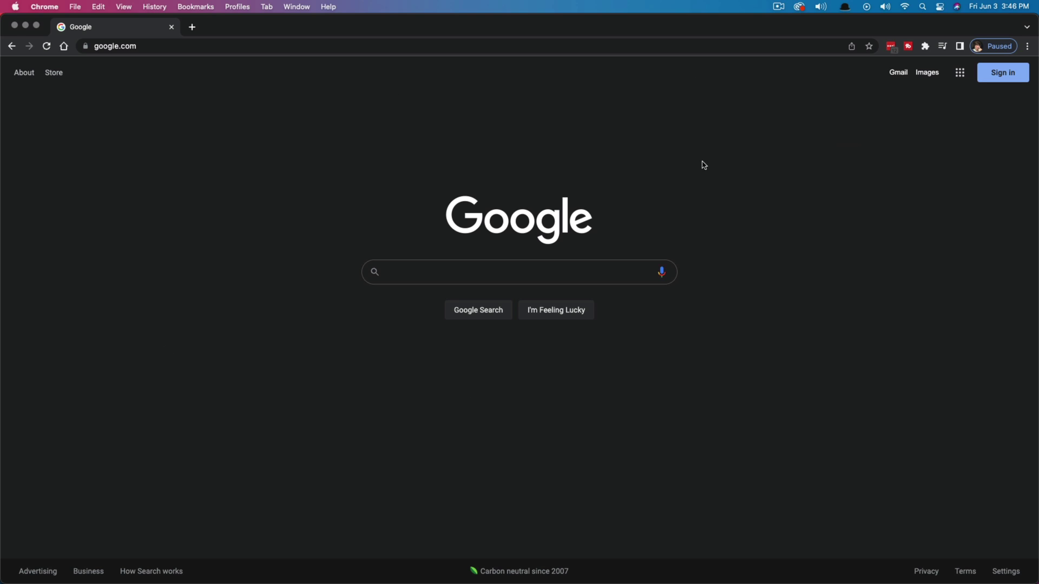
click(900, 75)
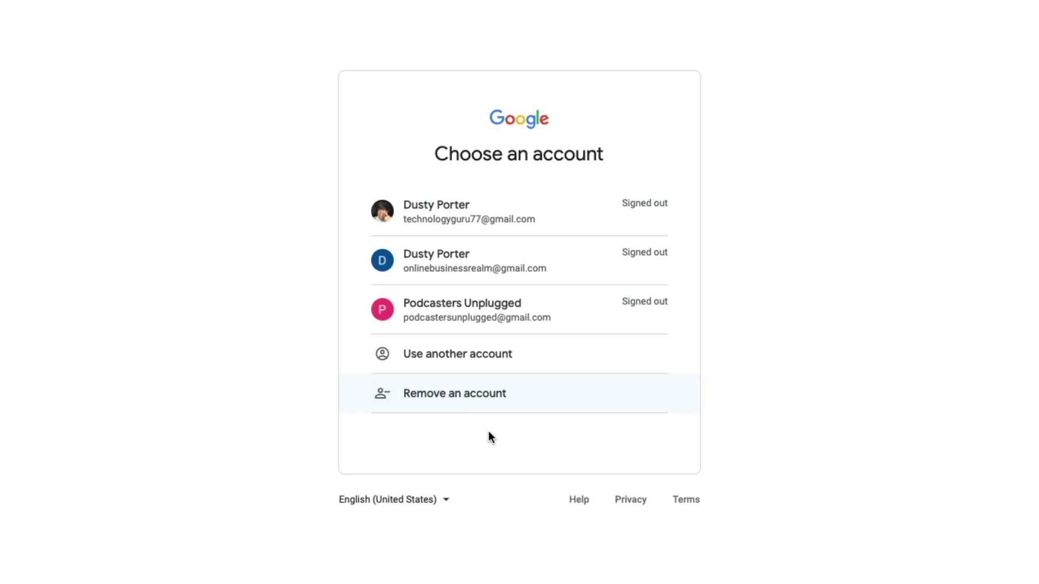
Remove the third signed-out account from the Gmail account chooser, leaving two.
click(425, 395)
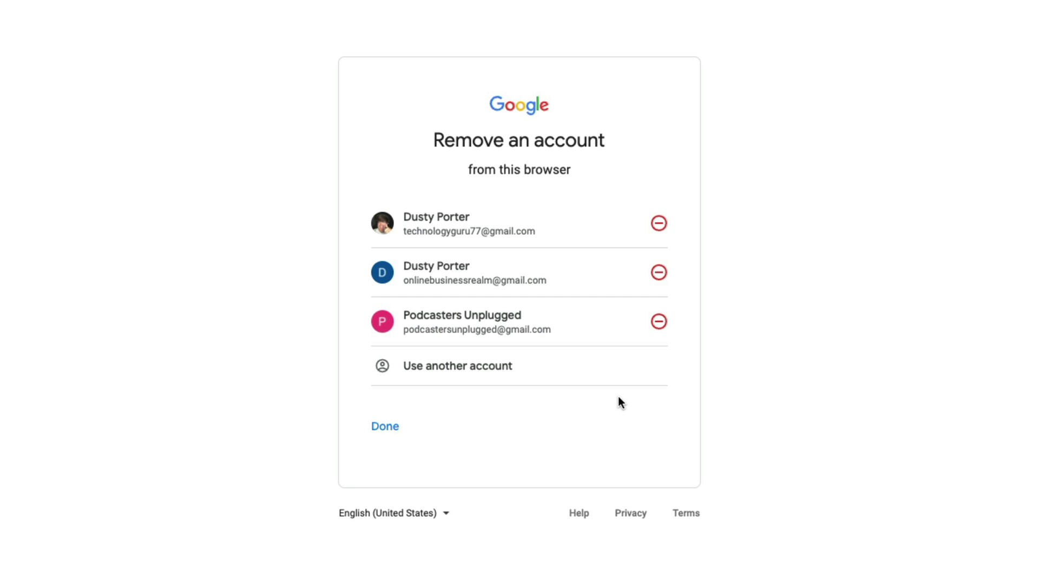
click(659, 323)
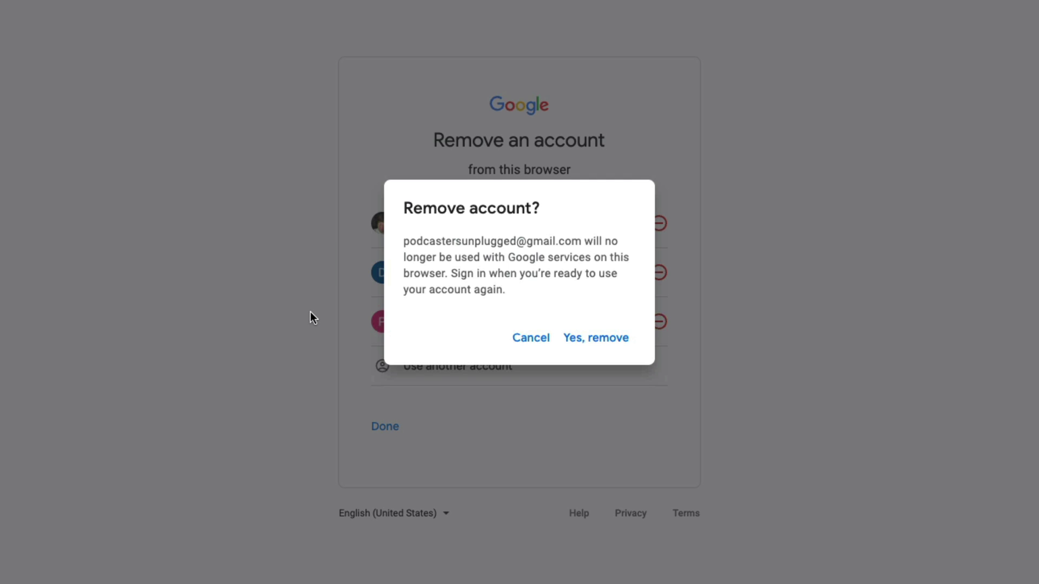
click(586, 342)
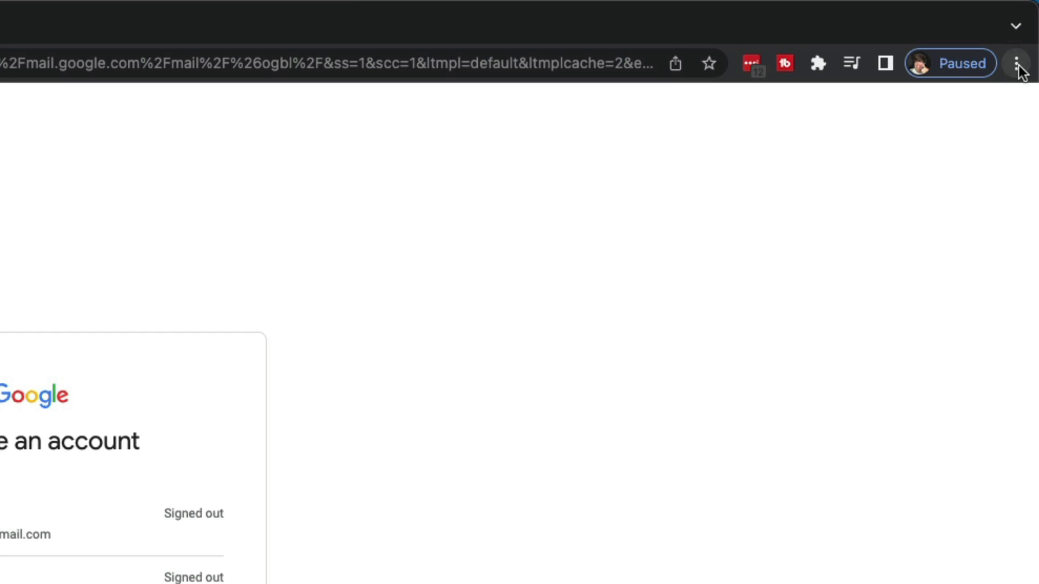
Go to Chrome's Settings on the Privacy and security page.
click(1016, 64)
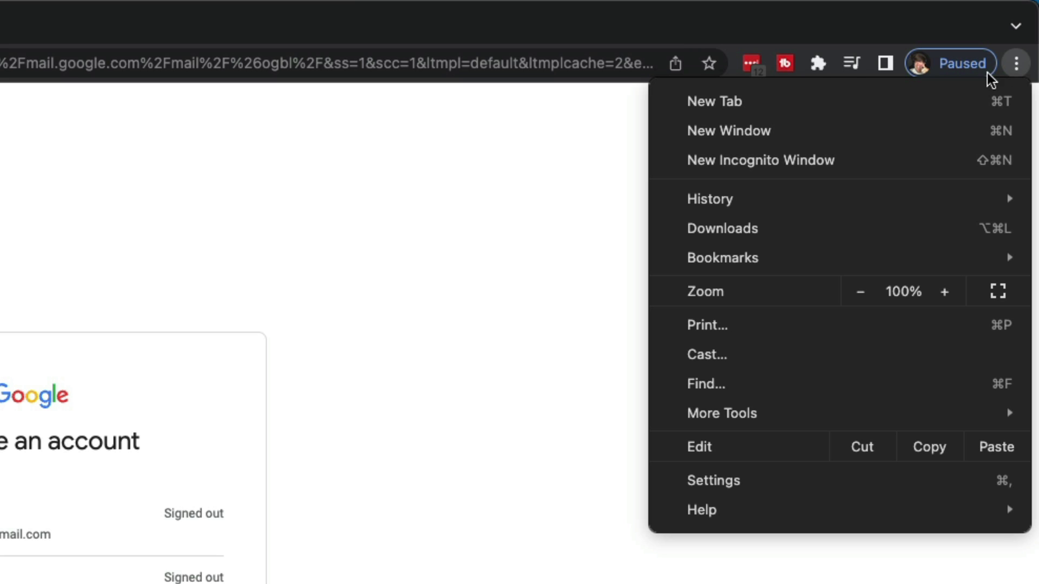
click(712, 480)
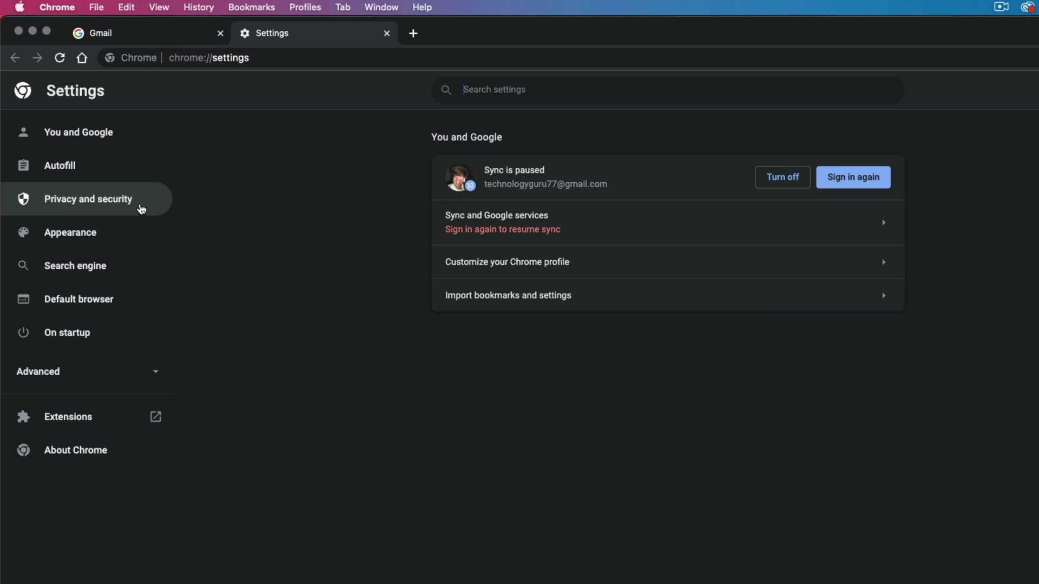
click(66, 203)
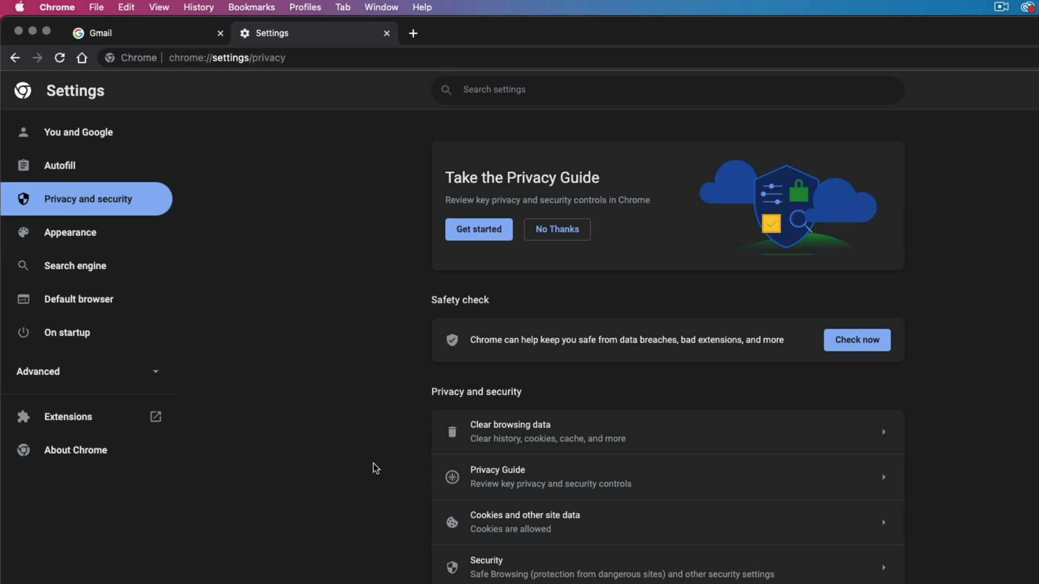
Clear All time browsing history, cookies and cached files using the Basic options.
click(575, 425)
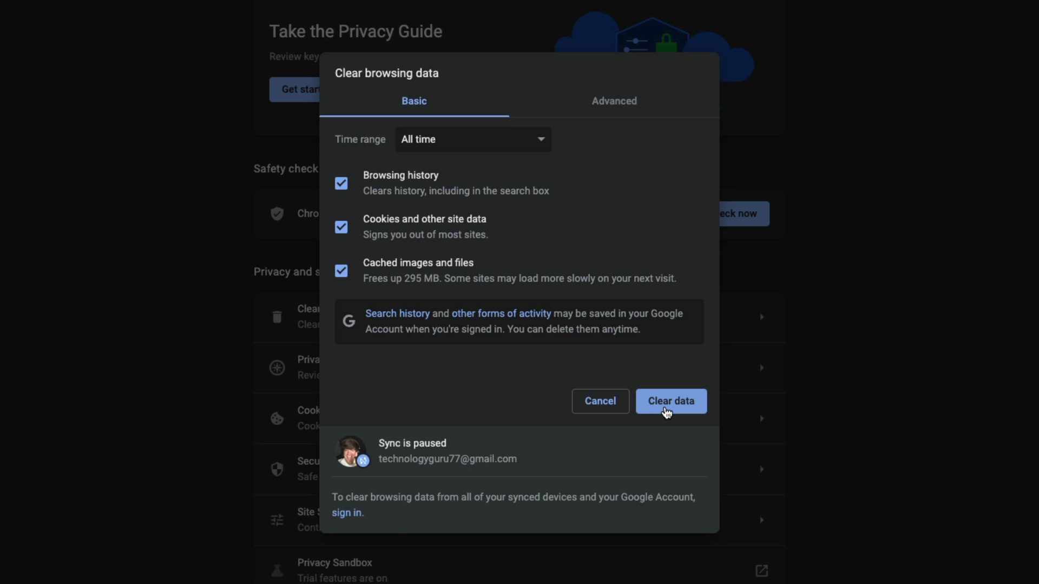
click(665, 404)
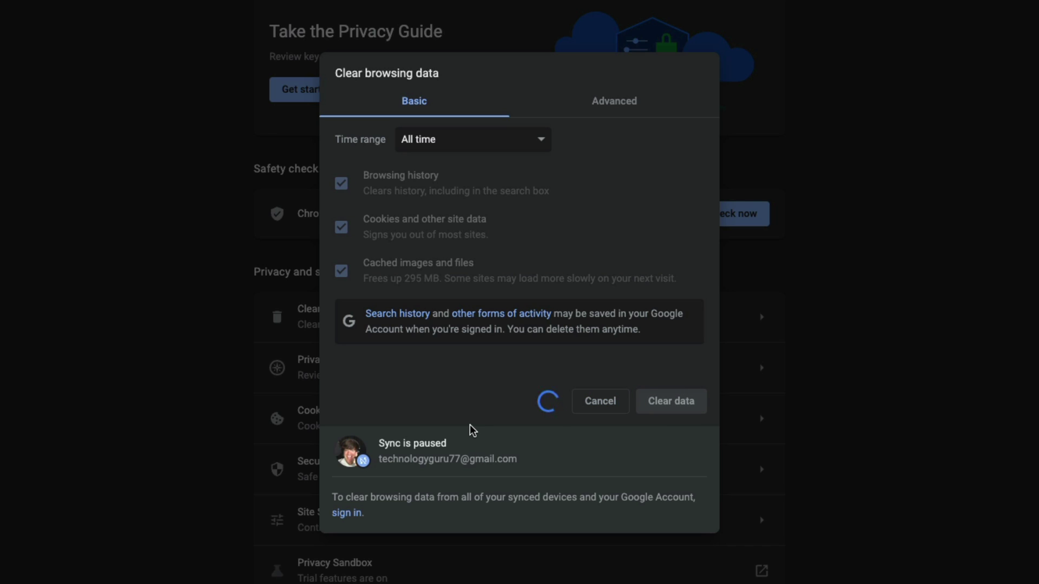
click(419, 149)
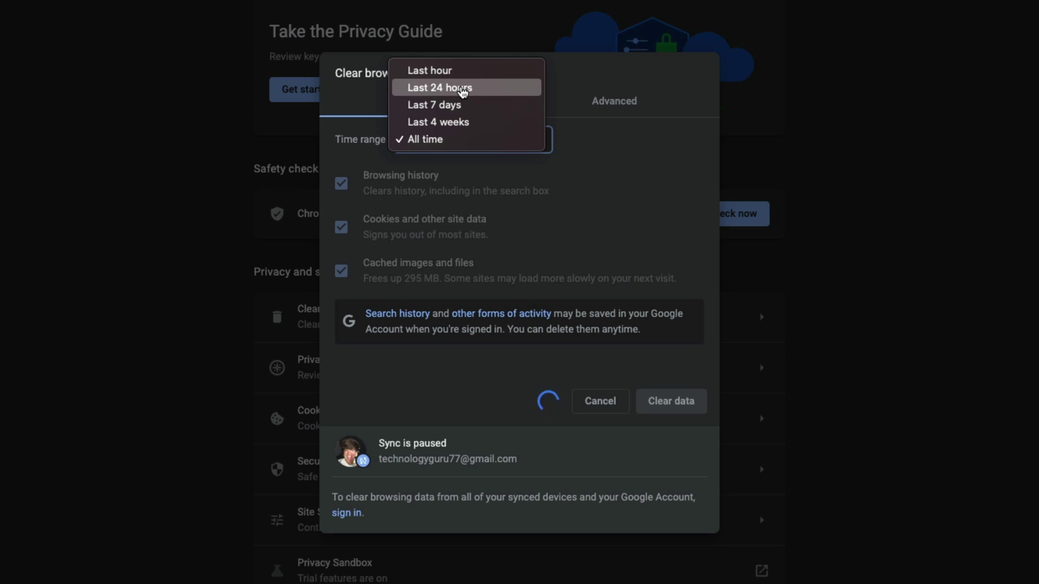
click(608, 223)
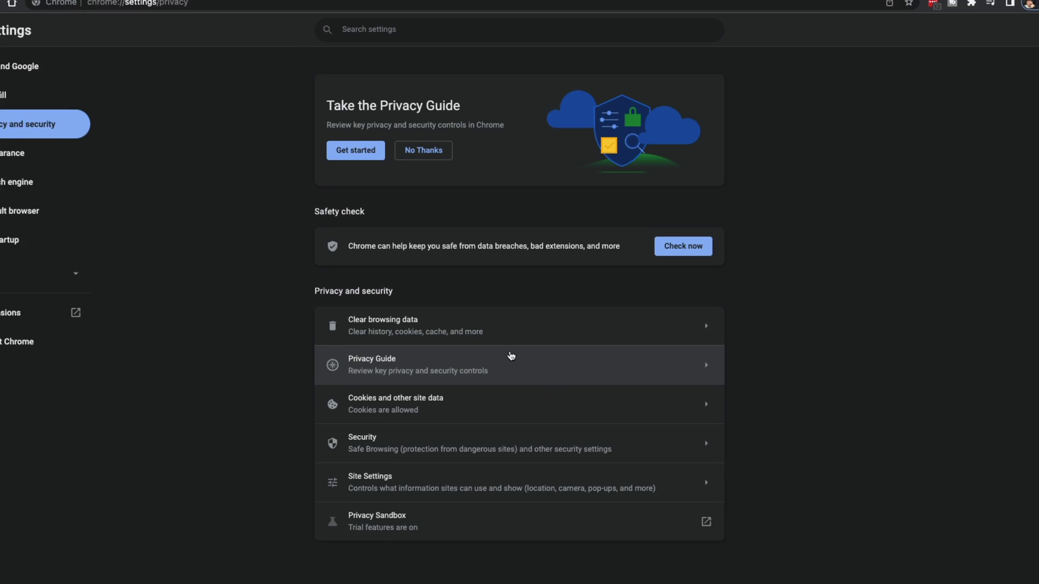
Reopen the Clear browsing data dialog on its Advanced data types.
click(356, 320)
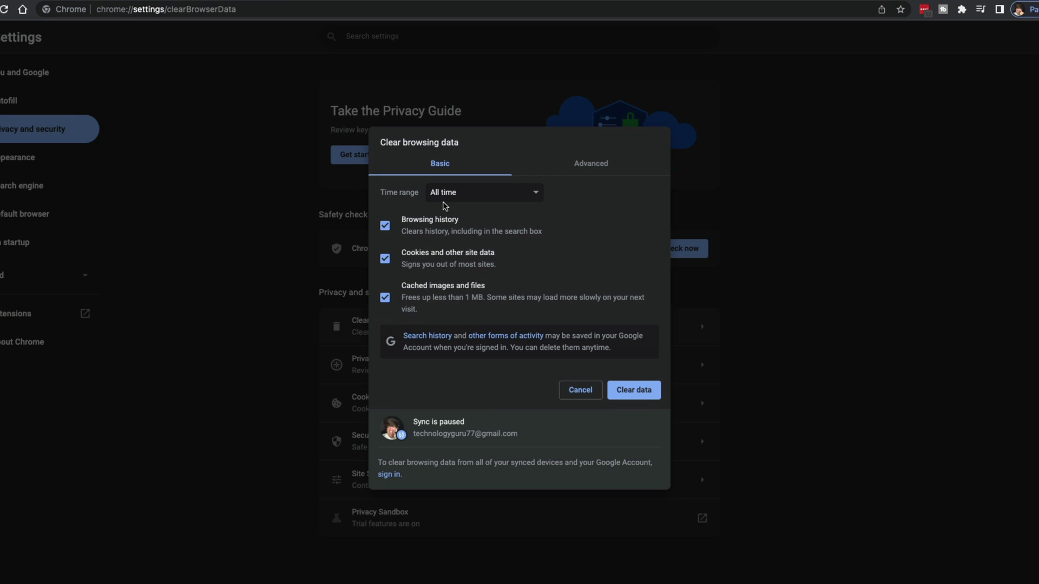
click(584, 169)
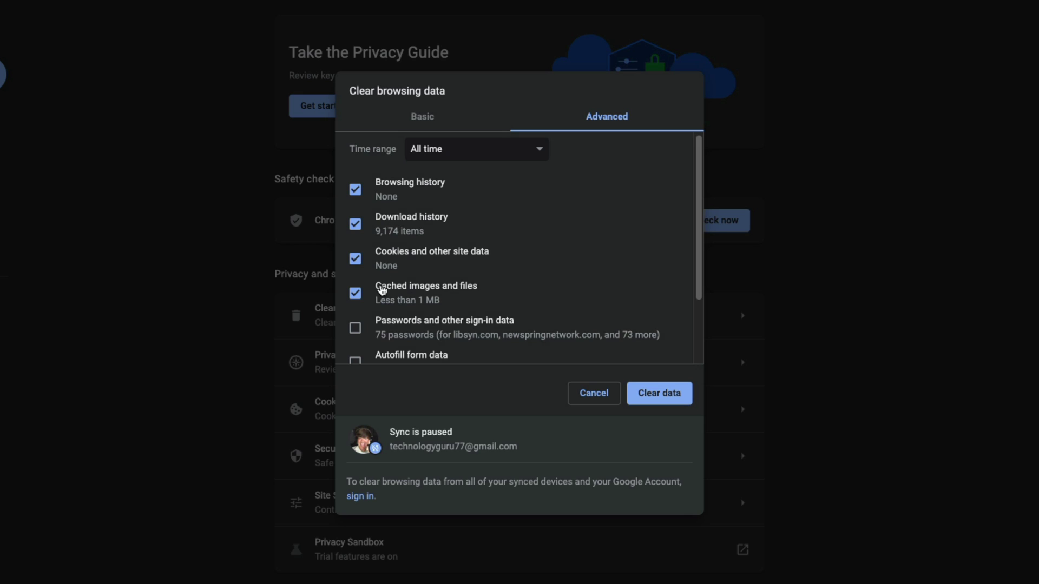
scroll(460, 295, down, 1)
scroll(461, 296, down, 1)
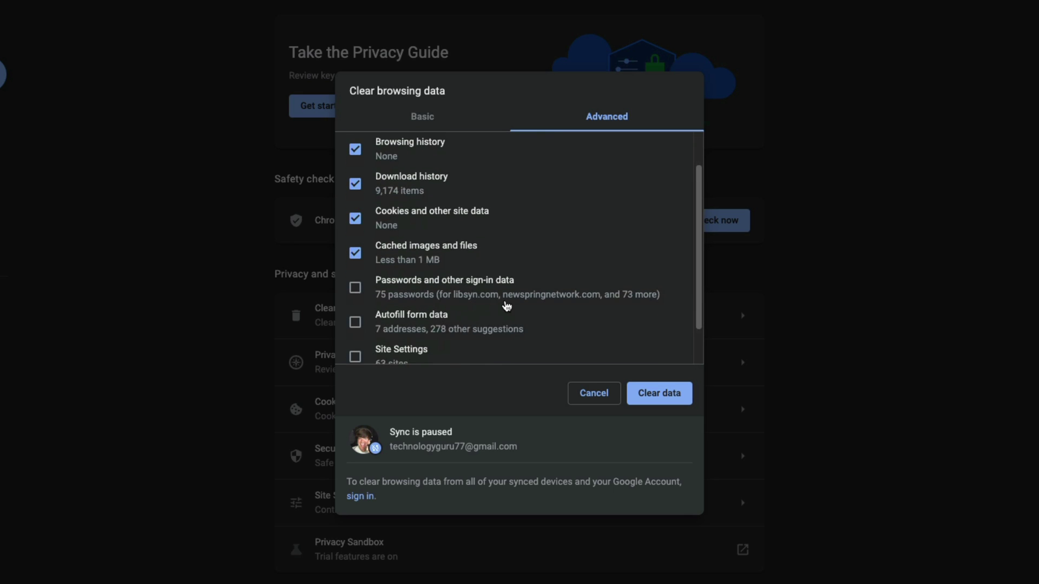
scroll(503, 303, down, 1)
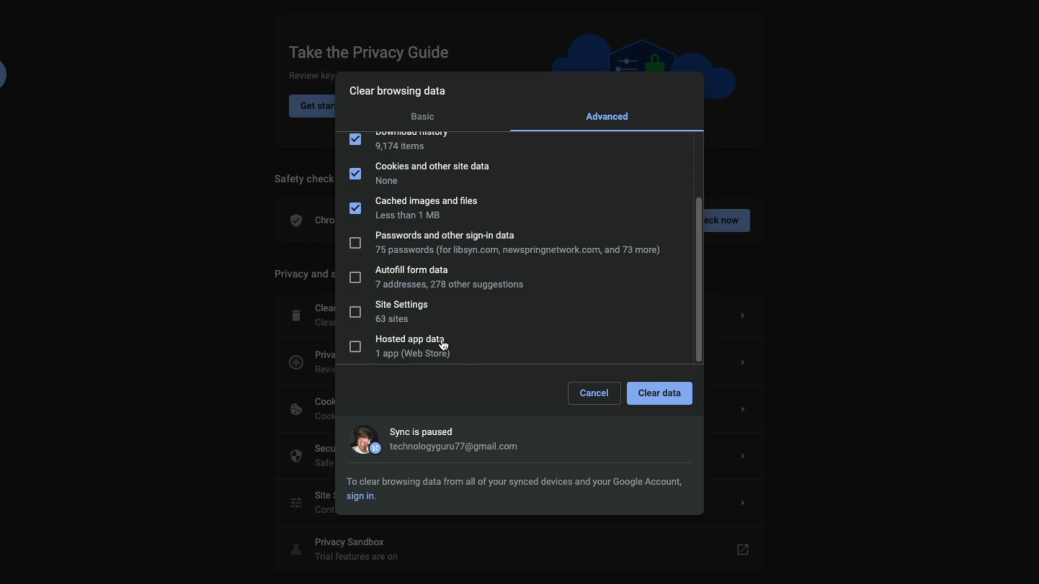
scroll(501, 323, up, 1)
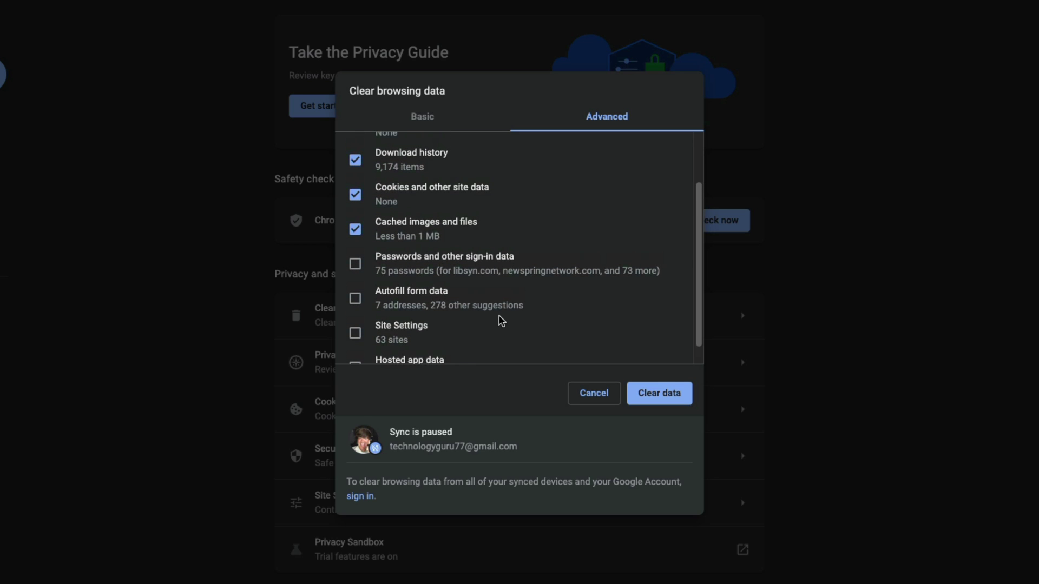
scroll(499, 318, up, 2)
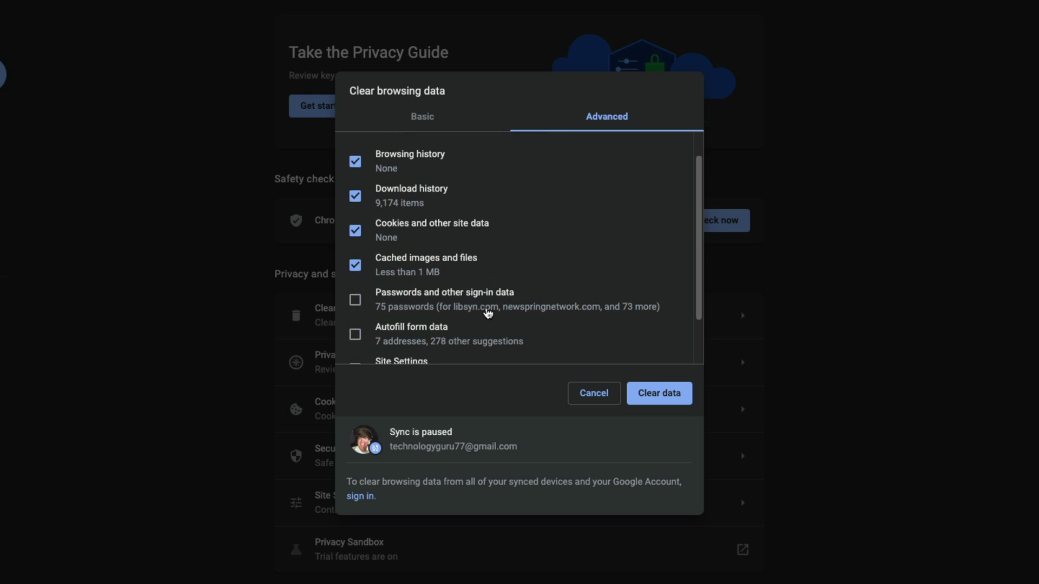
scroll(489, 312, down, 2)
Tick Passwords, Autofill form data, Site Settings and Hosted app data for clearing.
click(355, 243)
click(355, 278)
click(355, 312)
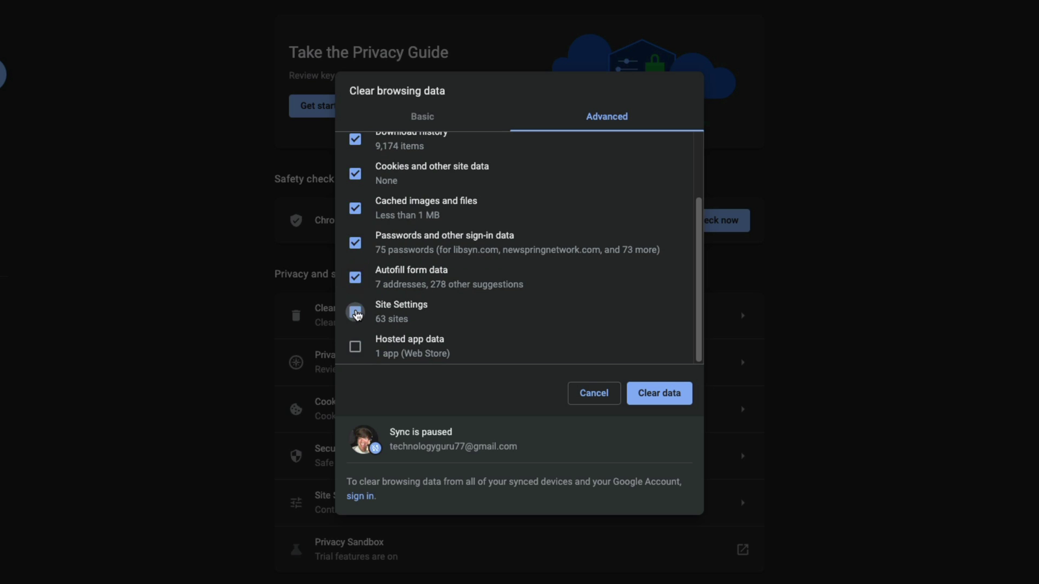
click(355, 347)
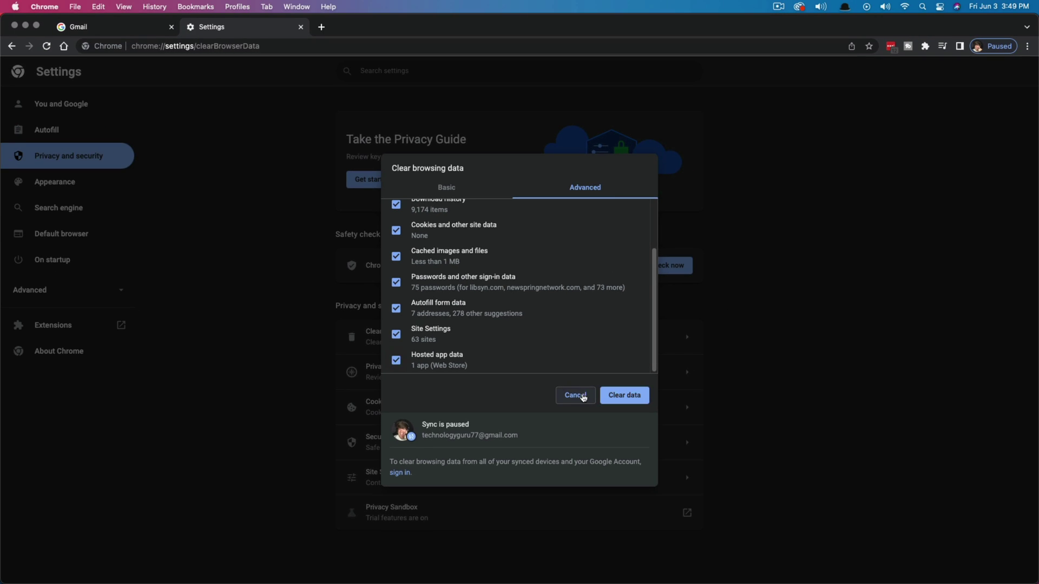
Close the Clear browsing data dialog and bring up the Google Account sign-in page.
click(638, 398)
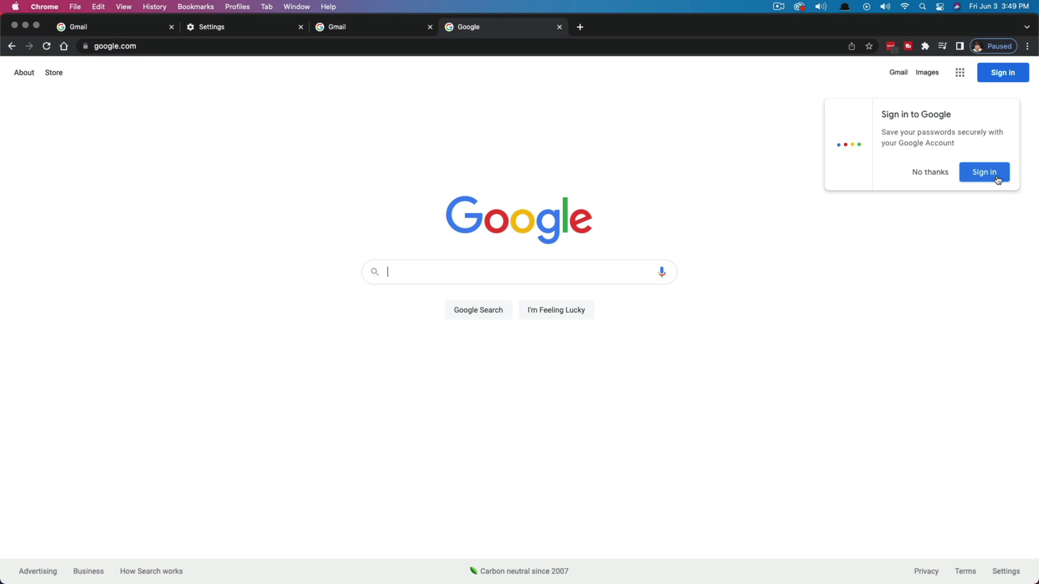
click(997, 179)
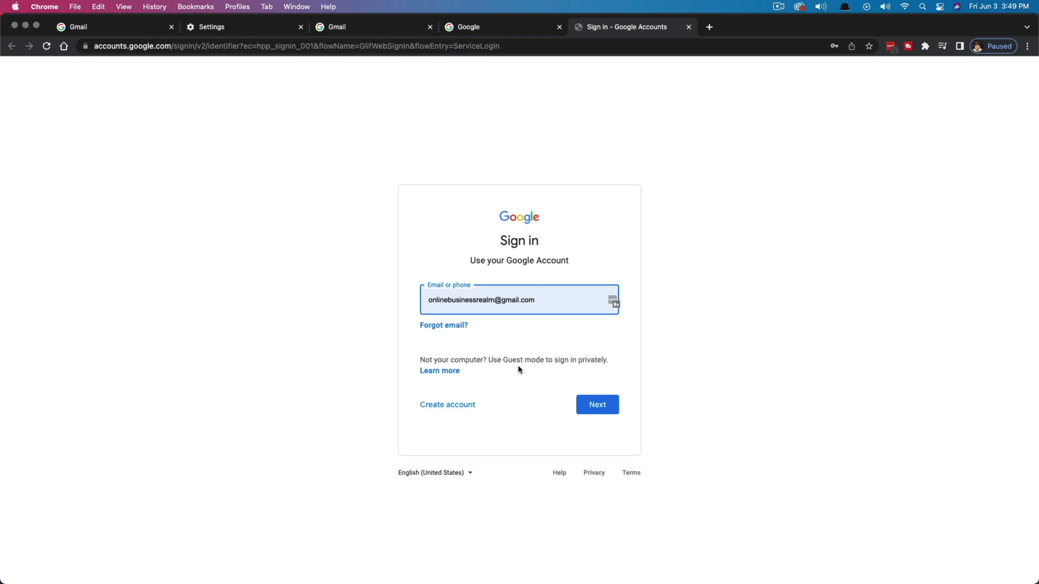